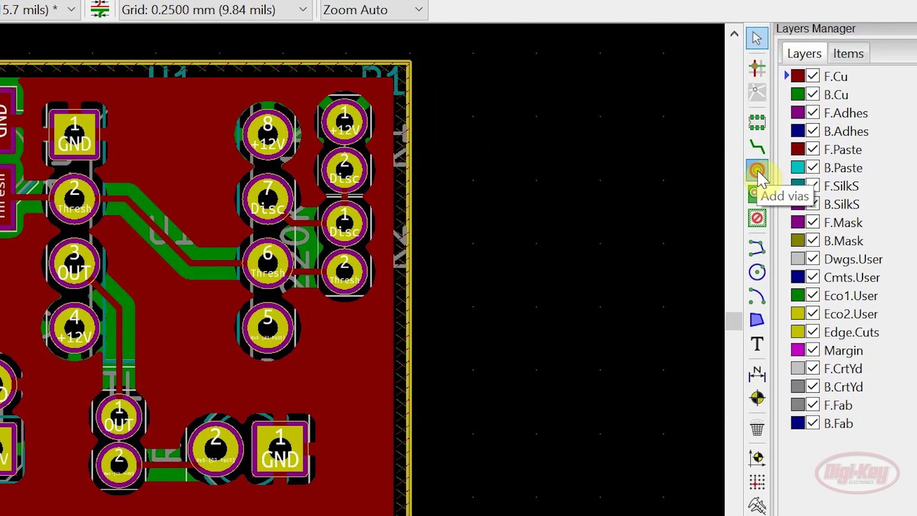
- Place a via on the GND copper zone just outside U1's pad 5
click(780, 177)
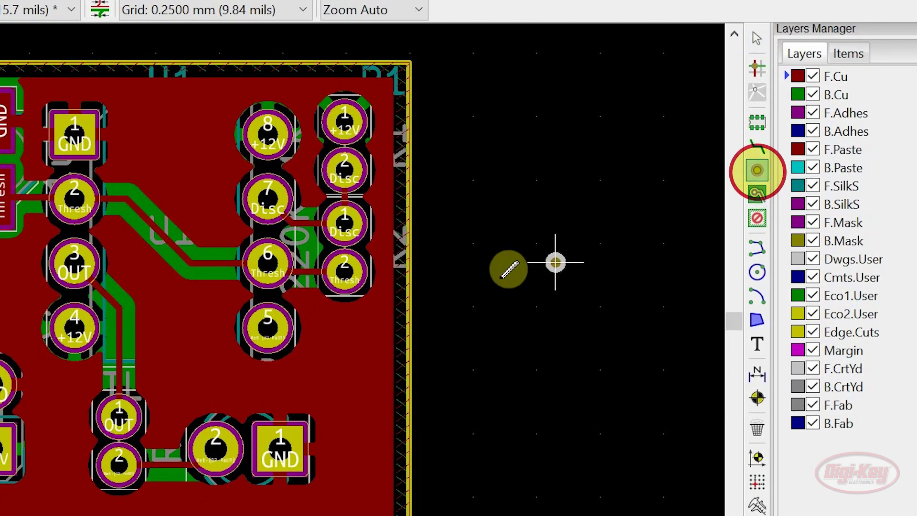
click(328, 351)
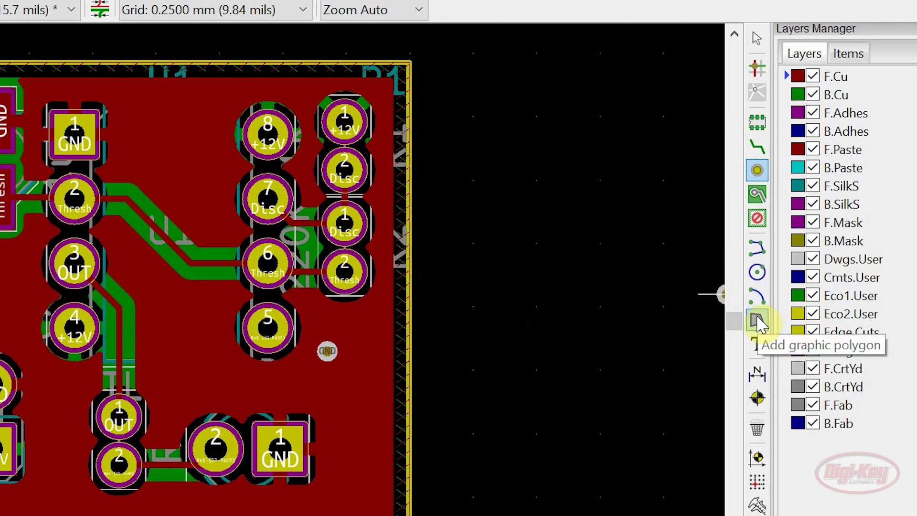
- Draw a small filled triangle on the F.SilkS layer inside U1's outline, just below the notch
click(758, 319)
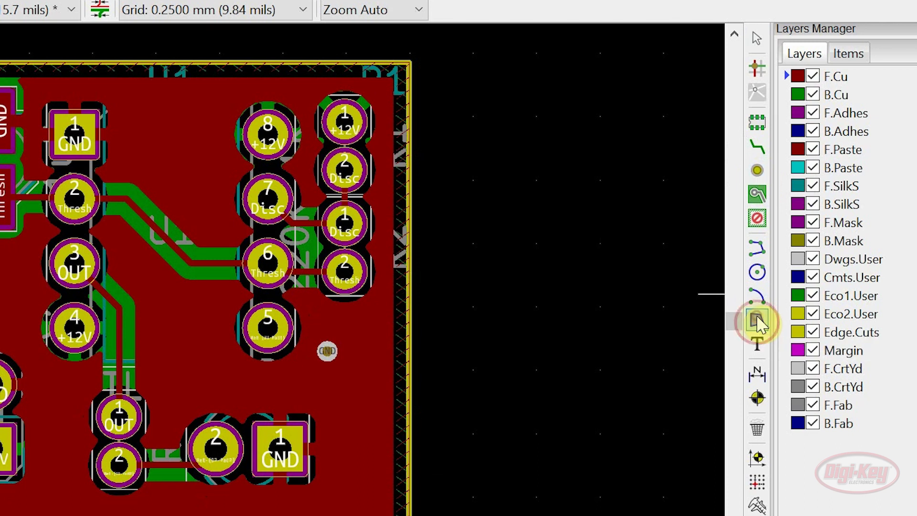
click(794, 185)
click(163, 167)
click(190, 142)
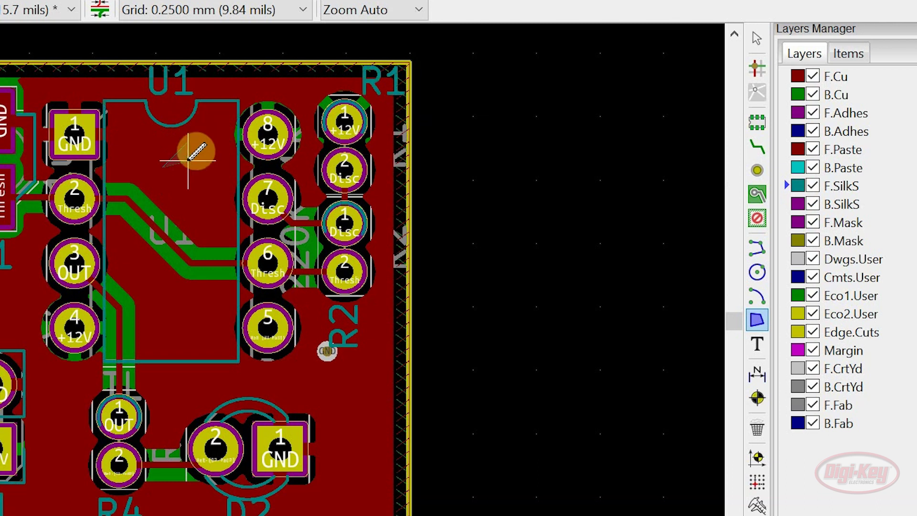
double_click(189, 167)
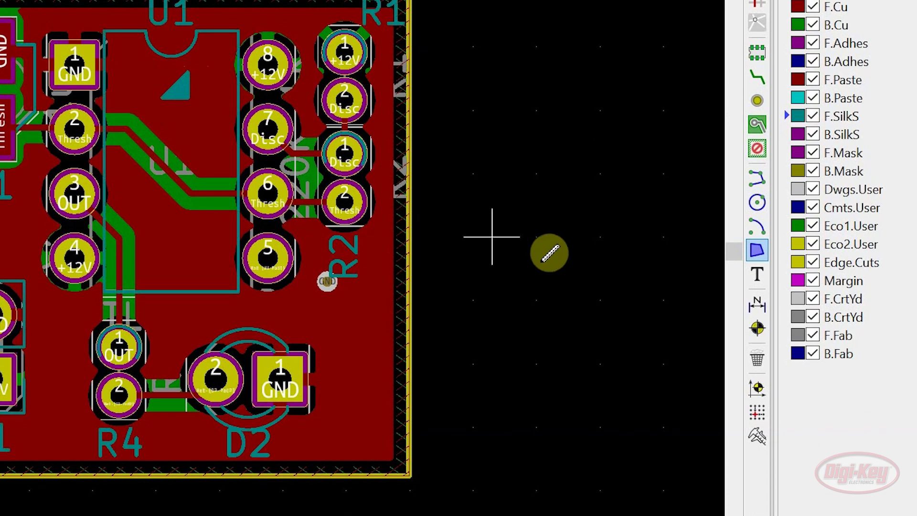
- Measure the horizontal distance from C1's GND pad to U1's notch and zoom in on that corner of the board
click(759, 461)
click(758, 436)
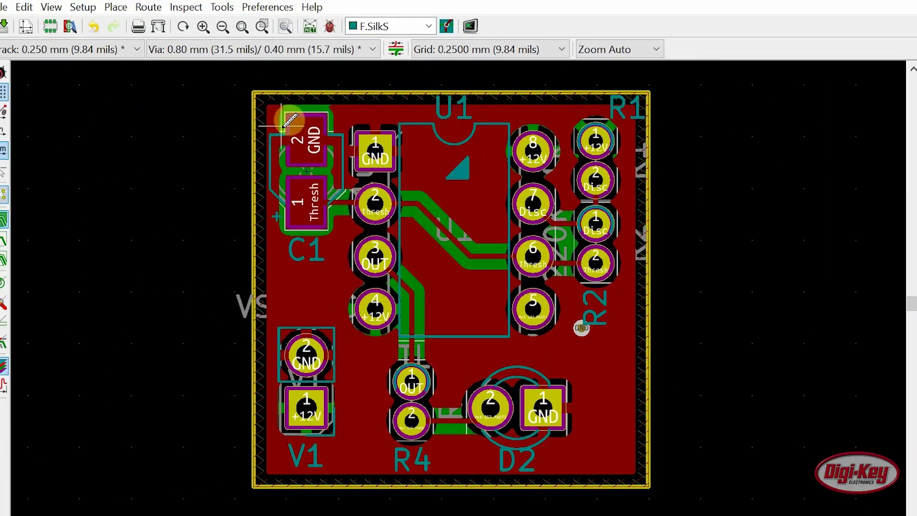
click(286, 128)
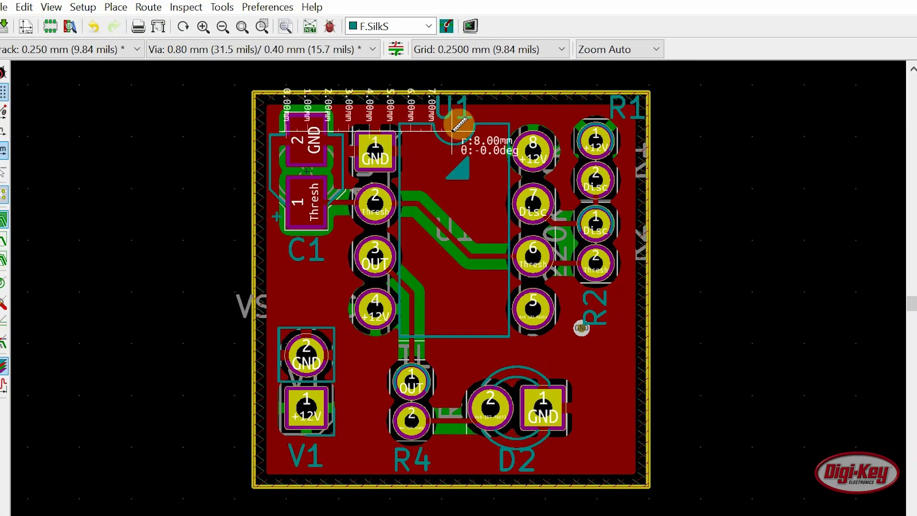
click(458, 125)
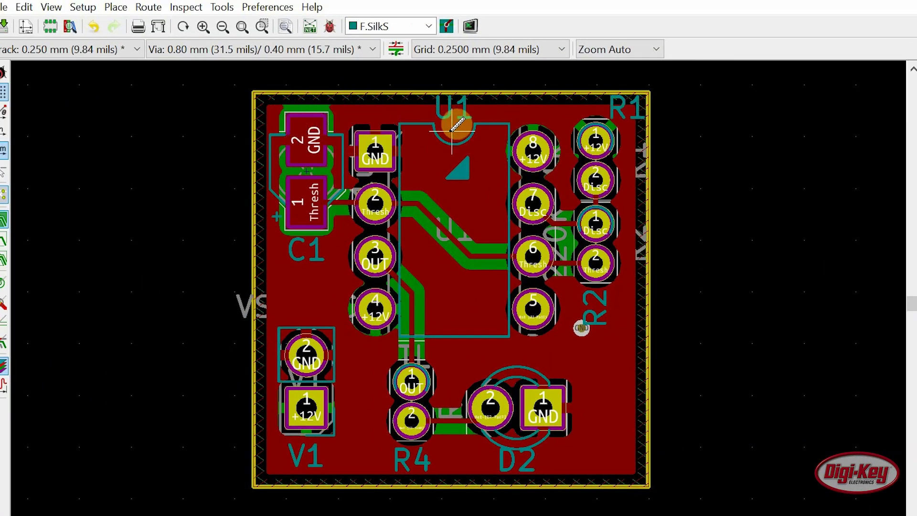
click(266, 29)
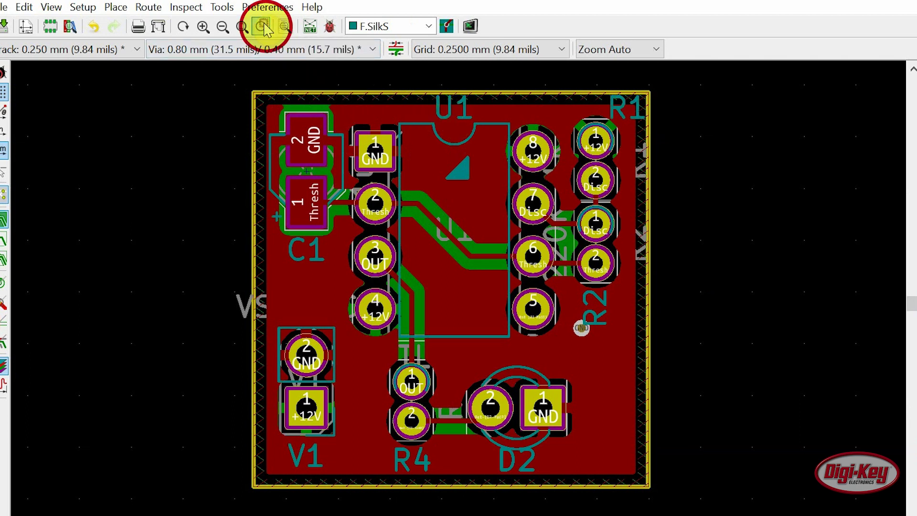
drag(260, 63, 460, 246)
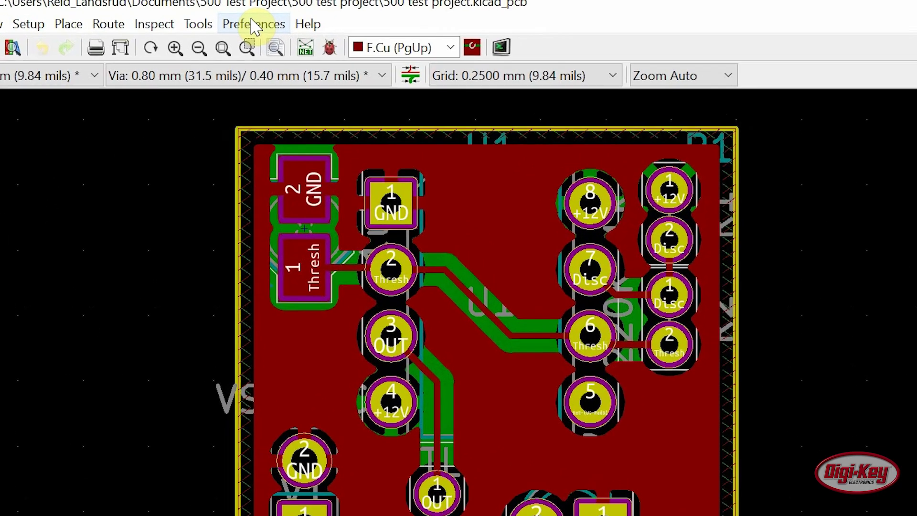
- Select the Modern Toolset (Accelerated) for the board editor
click(281, 8)
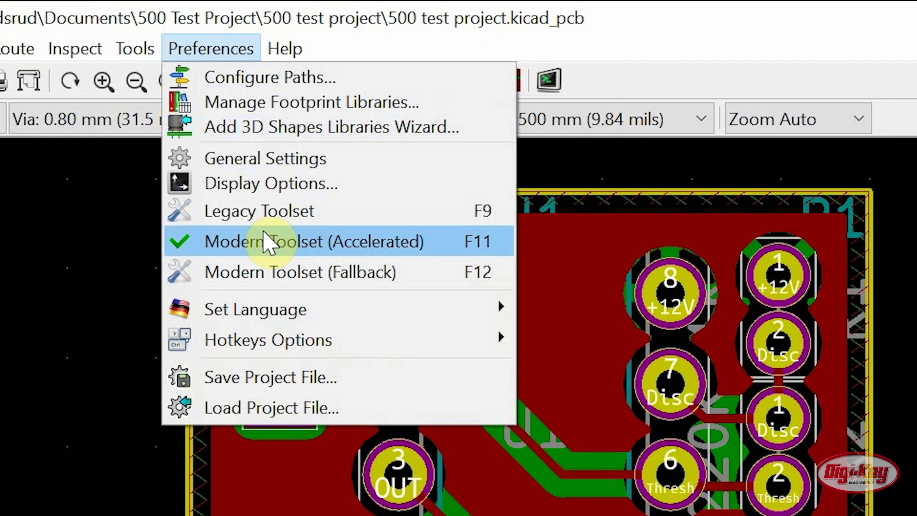
click(265, 239)
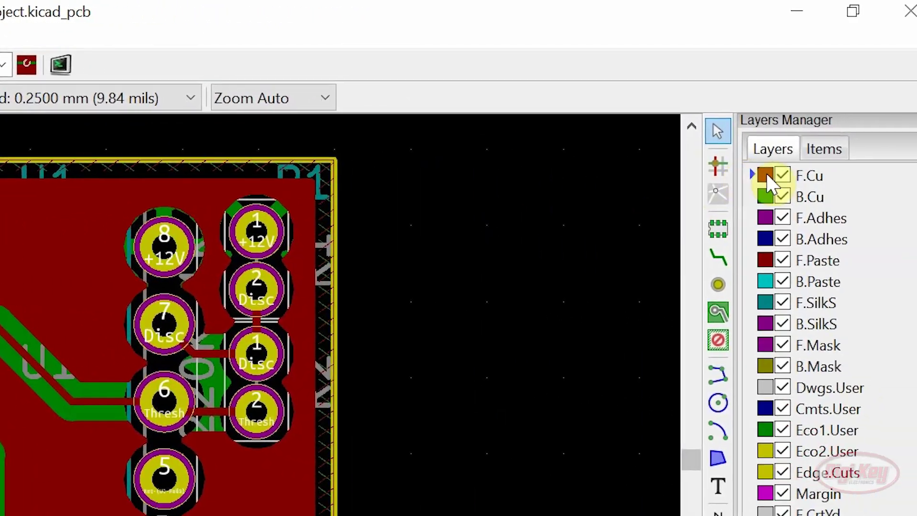
- Open the color settings of the F.Cu layer and accept them with the opacity at 100%
right_click(760, 174)
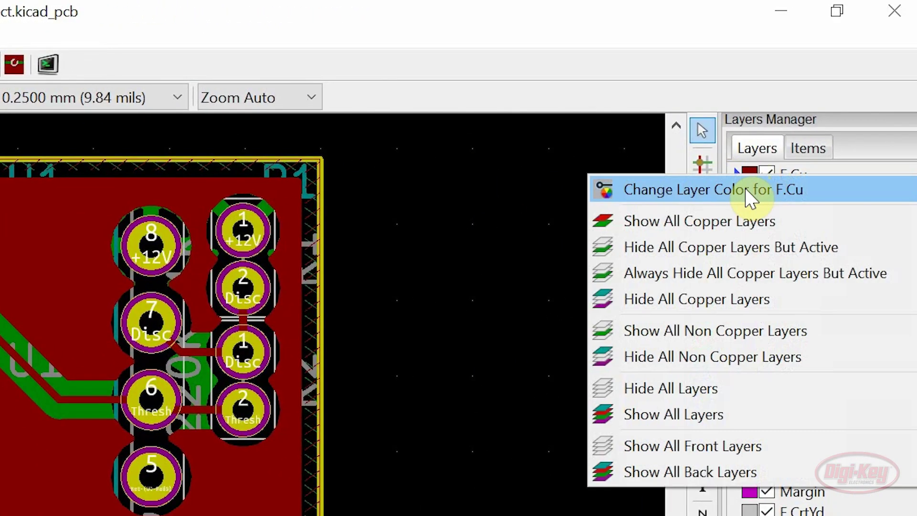
click(748, 192)
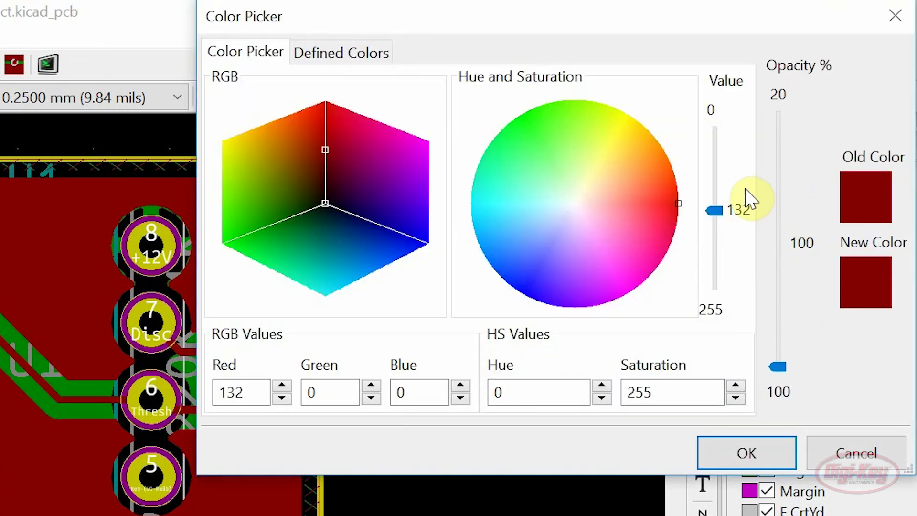
drag(778, 366, 784, 389)
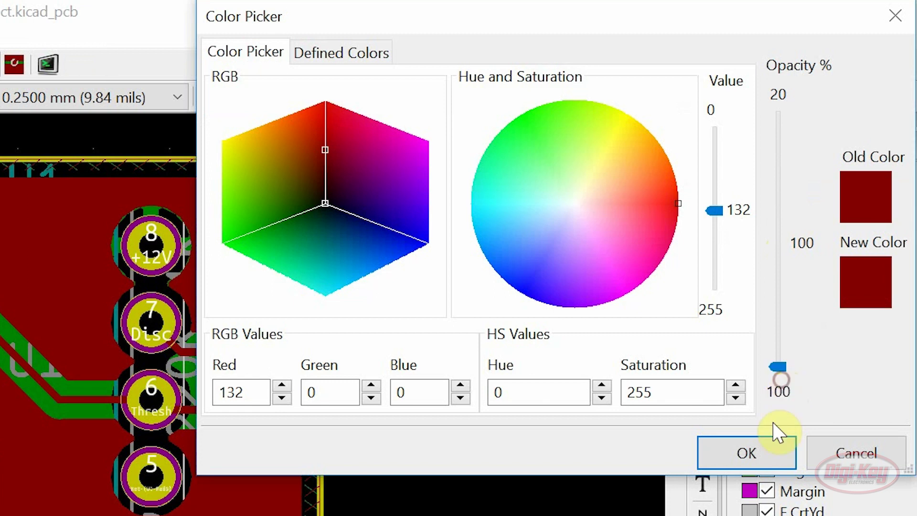
click(757, 459)
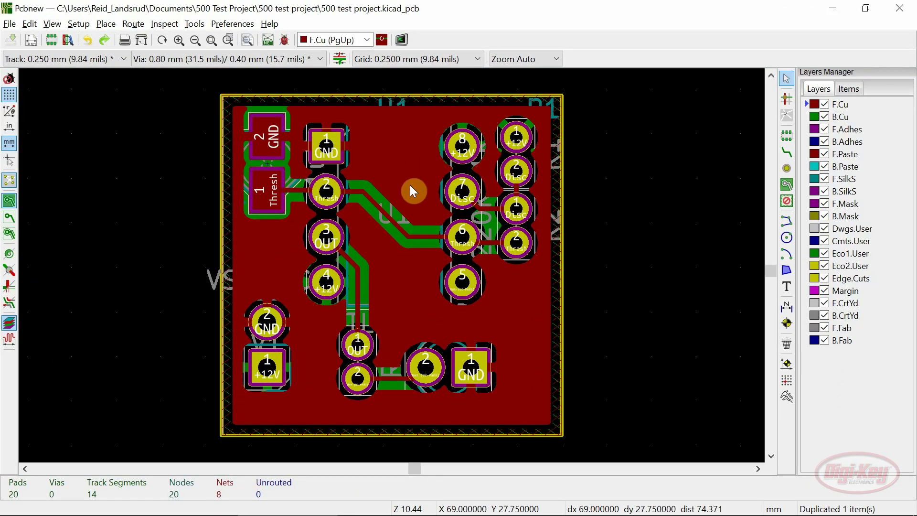
click(361, 204)
right_click(410, 185)
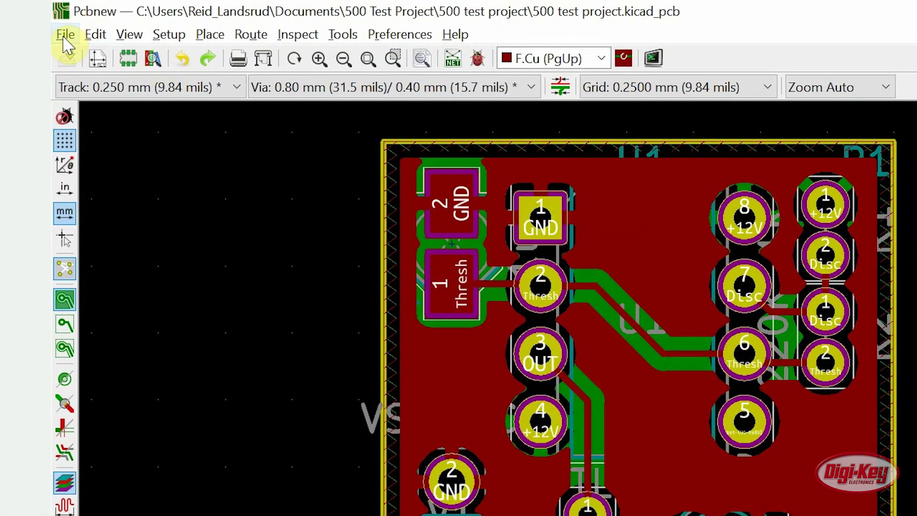
click(65, 39)
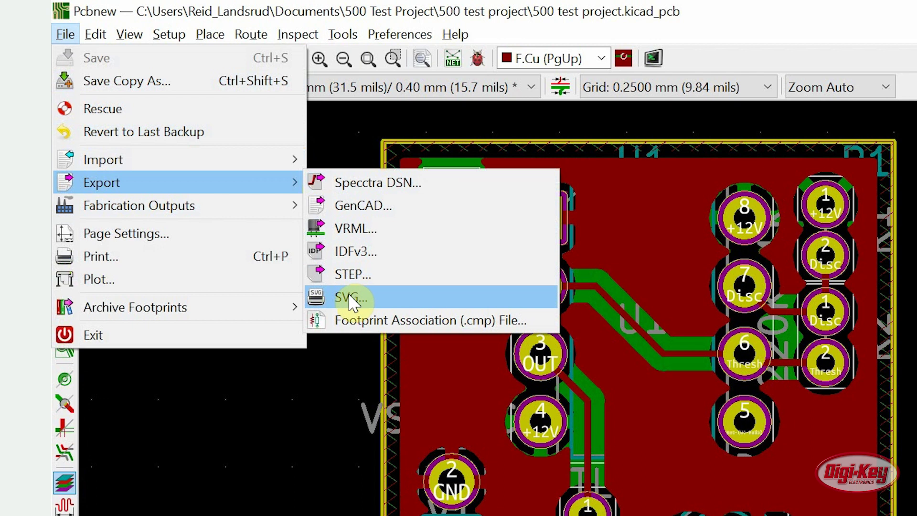
- Set all tracks and vias of net 003, Net-(D2-Pad2), to the Netclass value through the global track and via edit
mouse_move(108, 37)
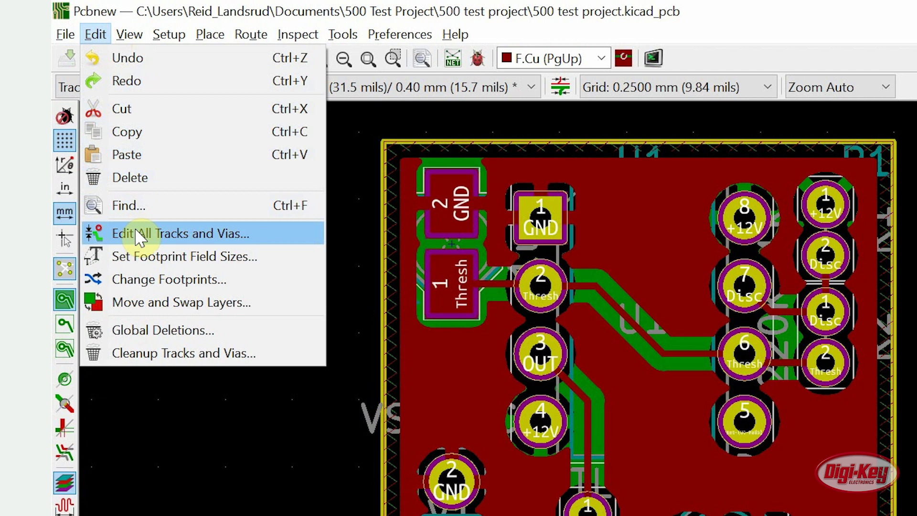
click(161, 234)
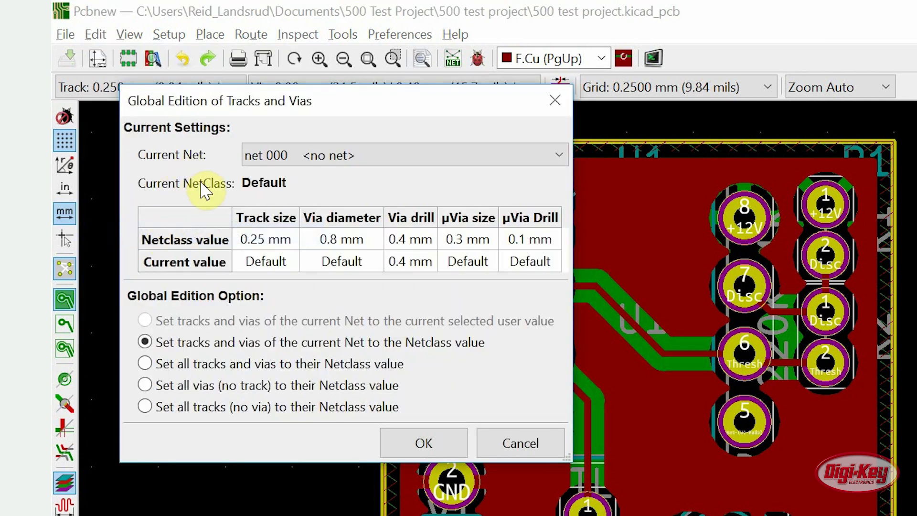
click(354, 158)
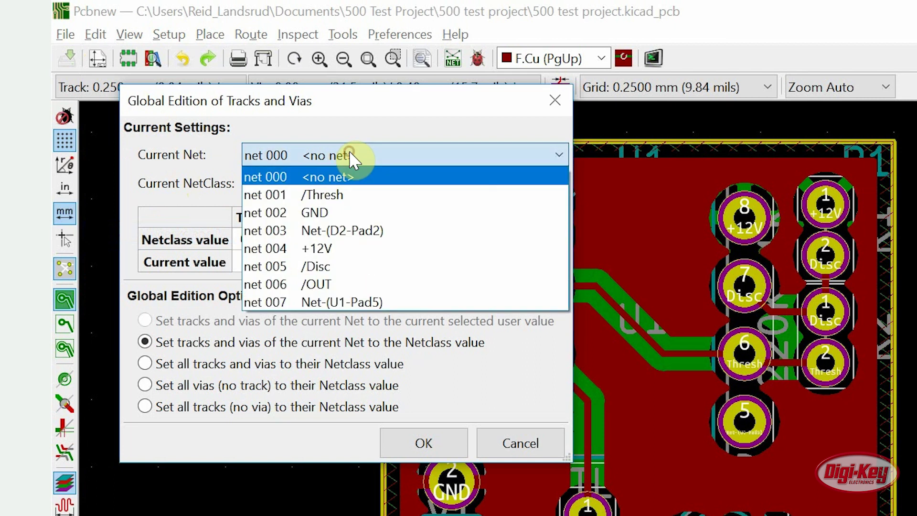
click(348, 231)
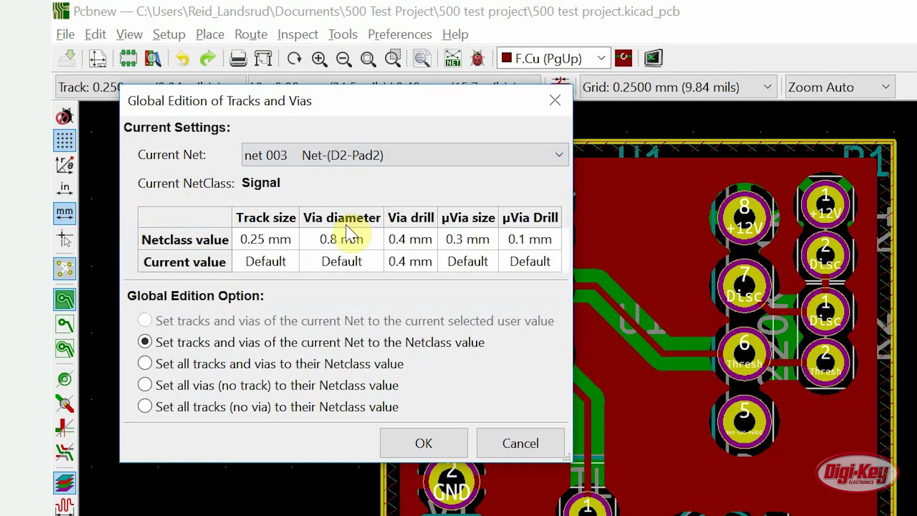
click(438, 445)
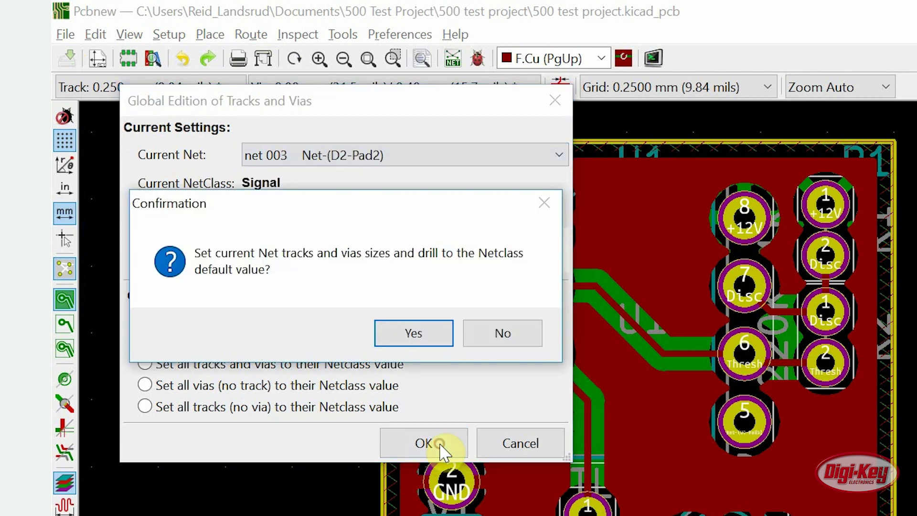
click(415, 334)
- Flip the board view to show the PCB mirrored
click(128, 35)
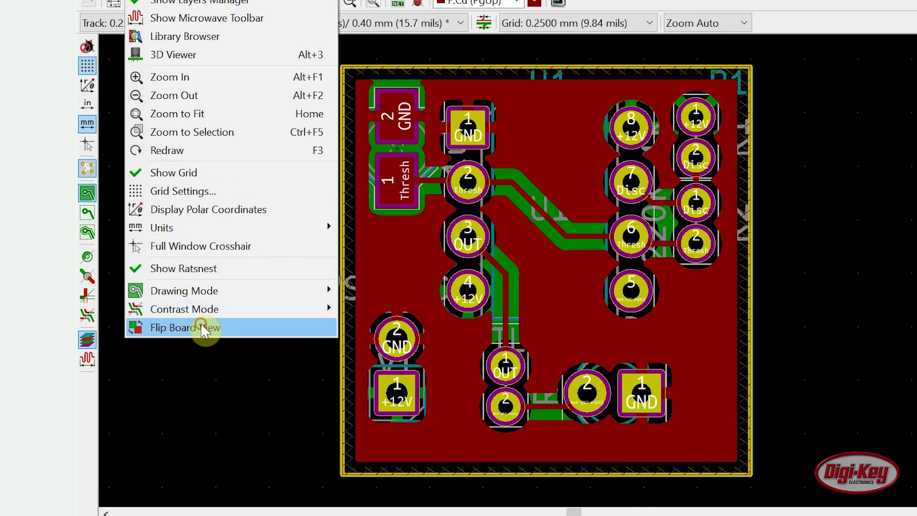
click(211, 469)
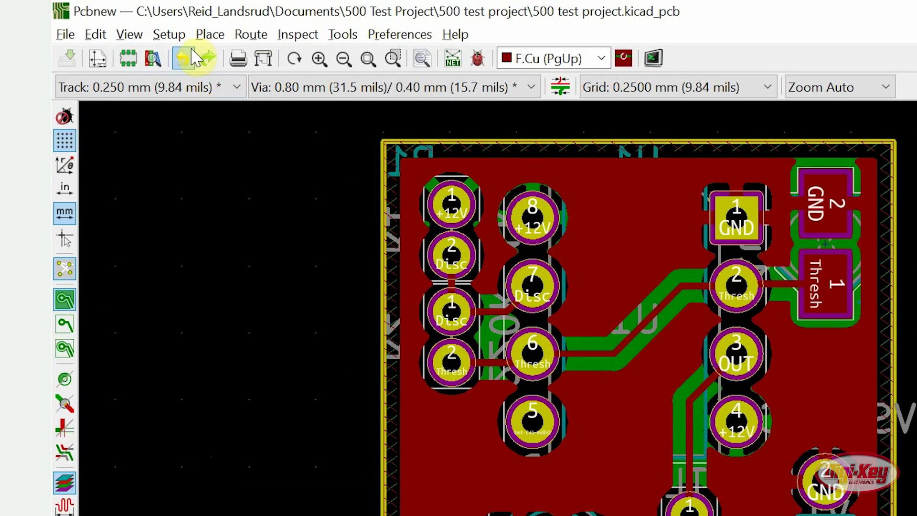
click(167, 35)
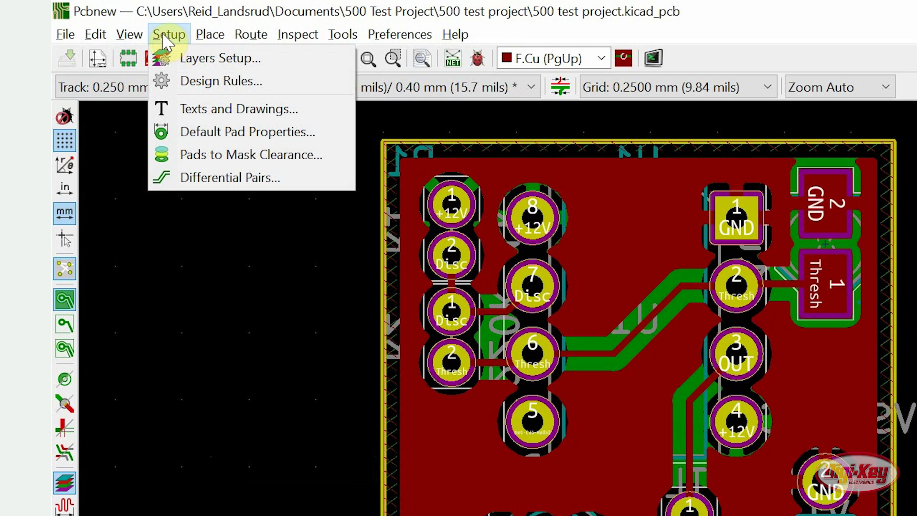
mouse_move(208, 42)
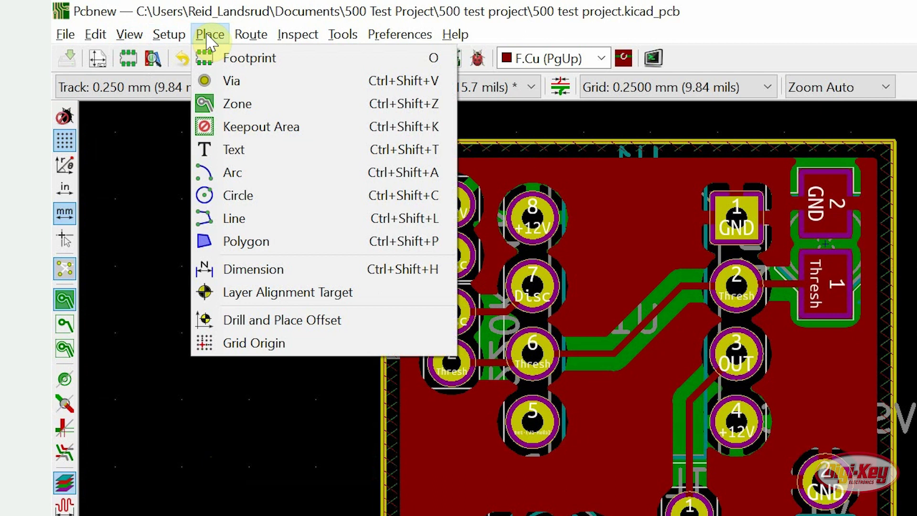
mouse_move(243, 36)
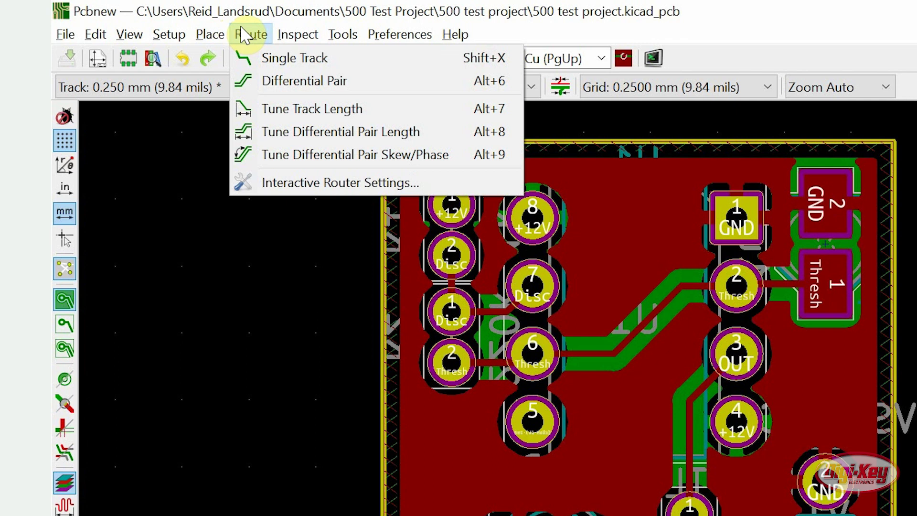
mouse_move(287, 38)
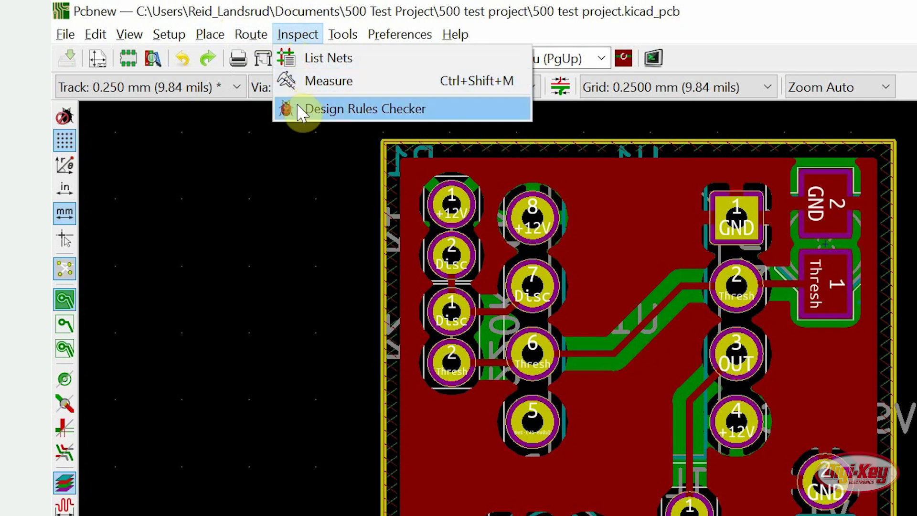
mouse_move(342, 34)
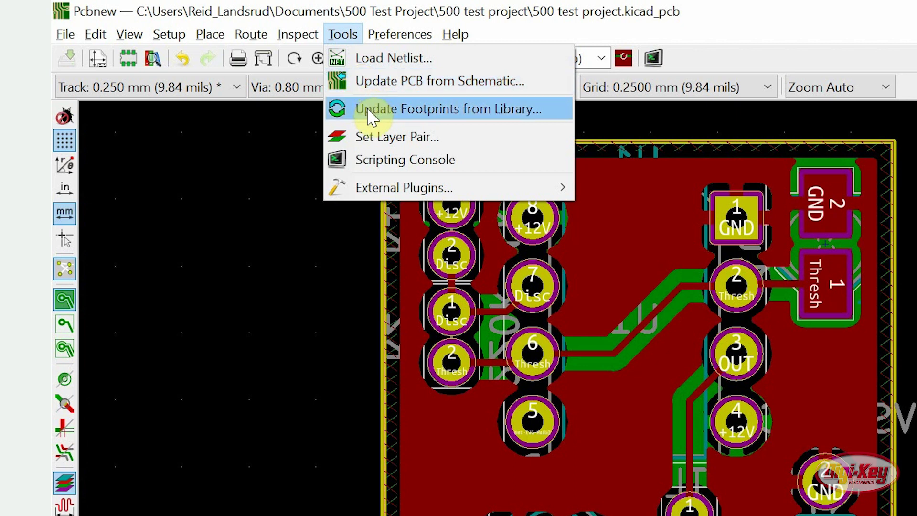
mouse_move(386, 197)
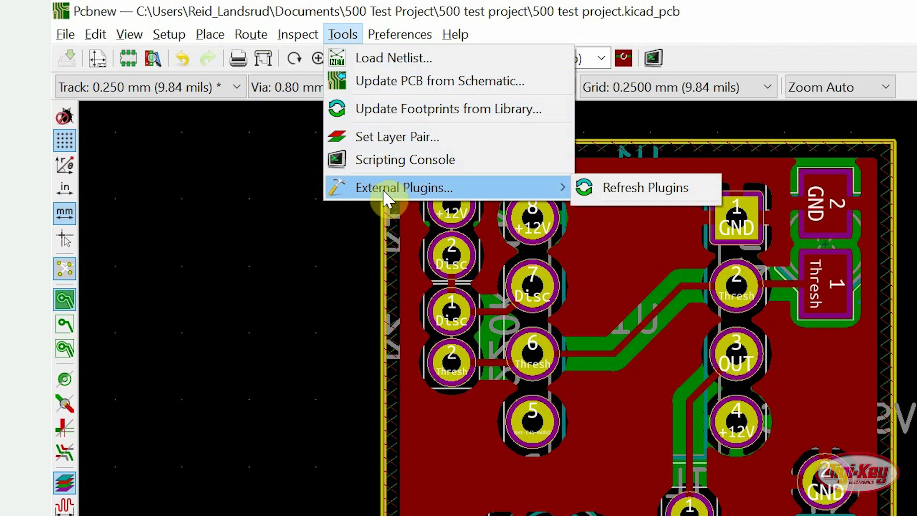
mouse_move(394, 42)
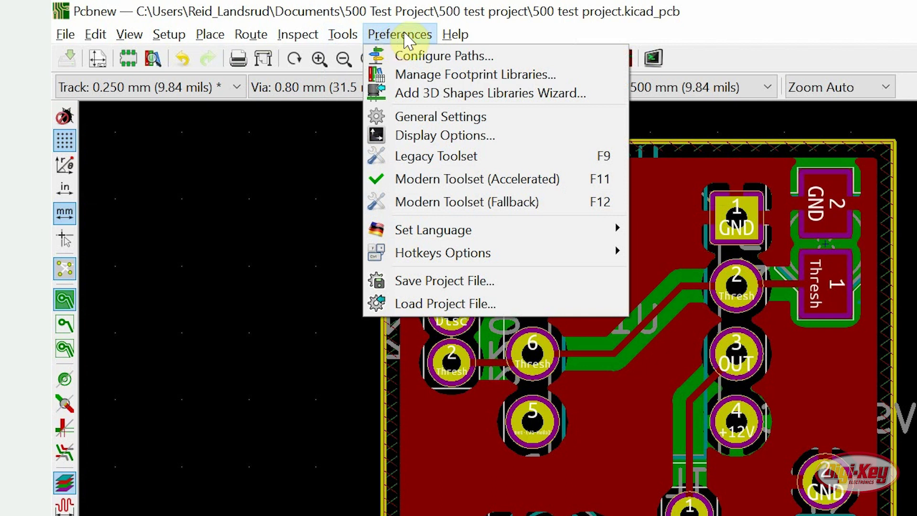
- Open the About KiCad information and show the detailed version info
mouse_move(452, 38)
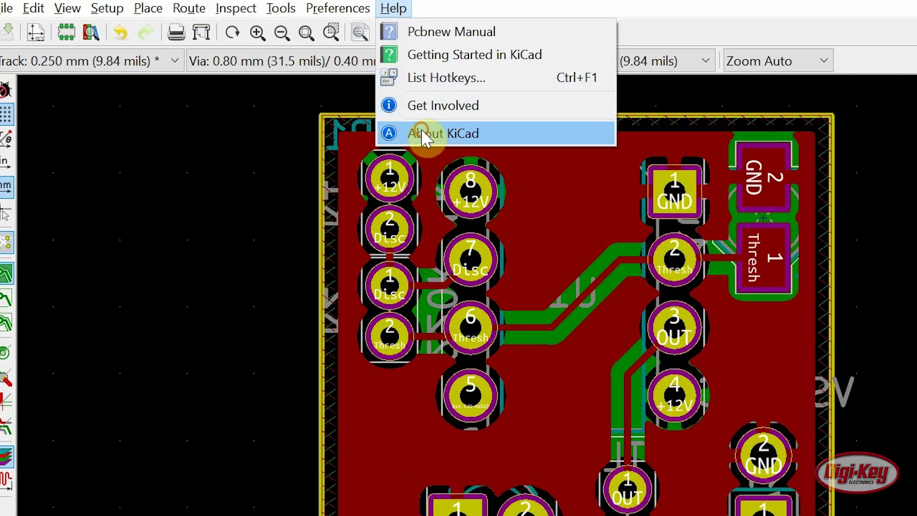
click(481, 159)
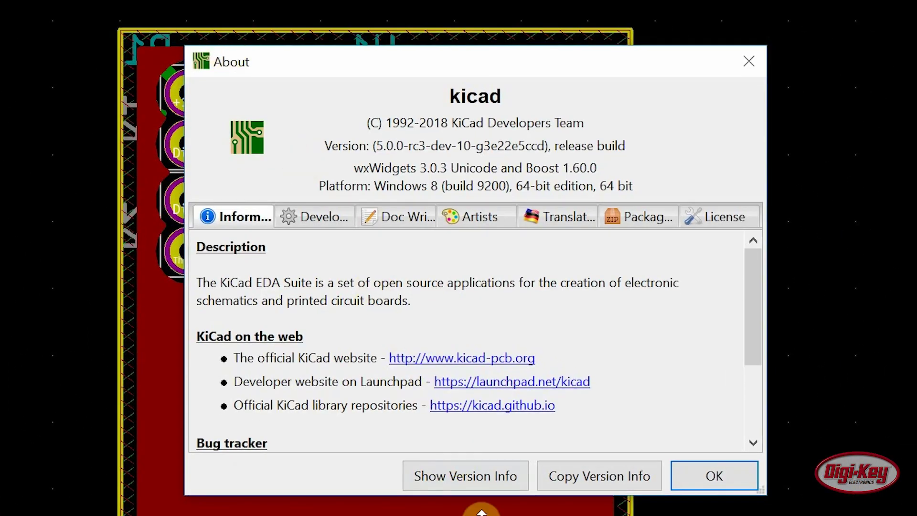
click(486, 480)
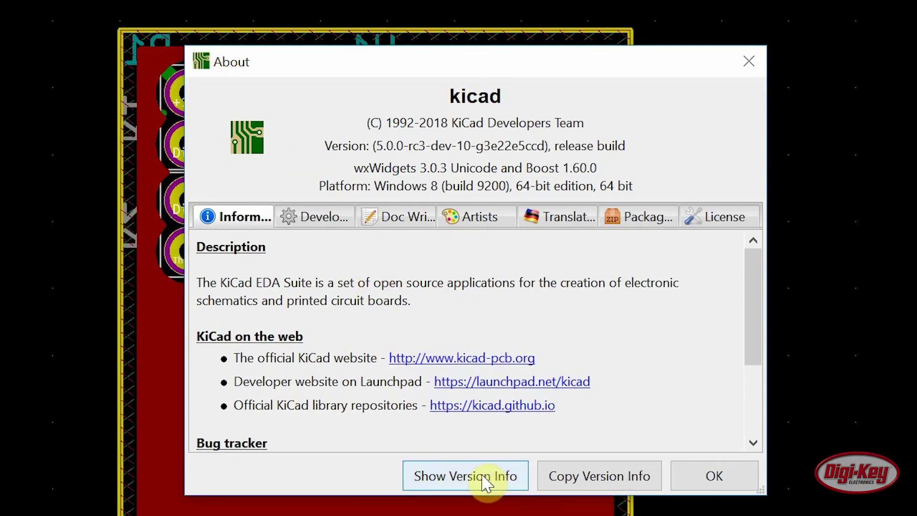